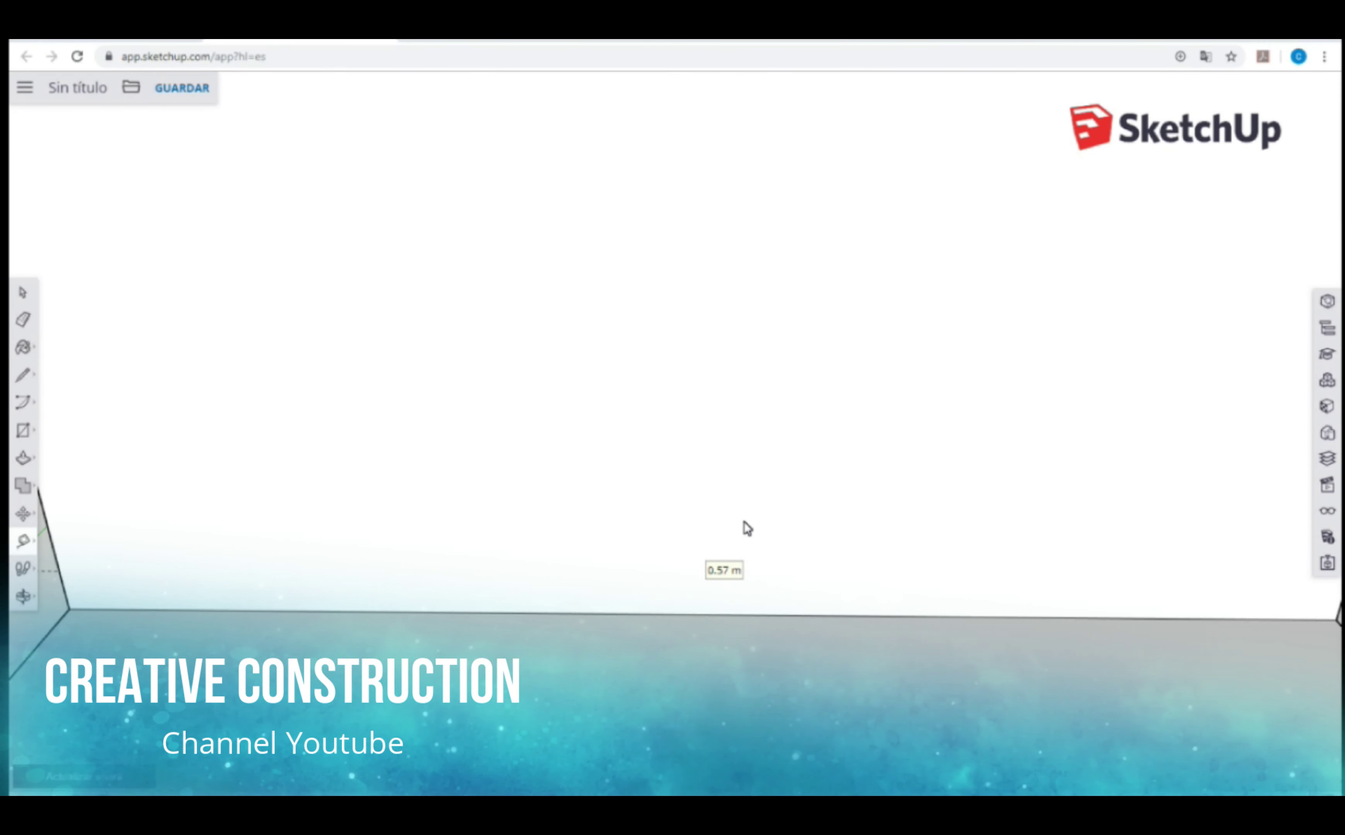
Step: Place a guide line just above the floor on the wall, then zoom out
{"action": "left_click", "coordinate": [746, 527]}
{"action": "scroll", "coordinate": [990, 437], "scroll_direction": "down", "scroll_amount": 3}
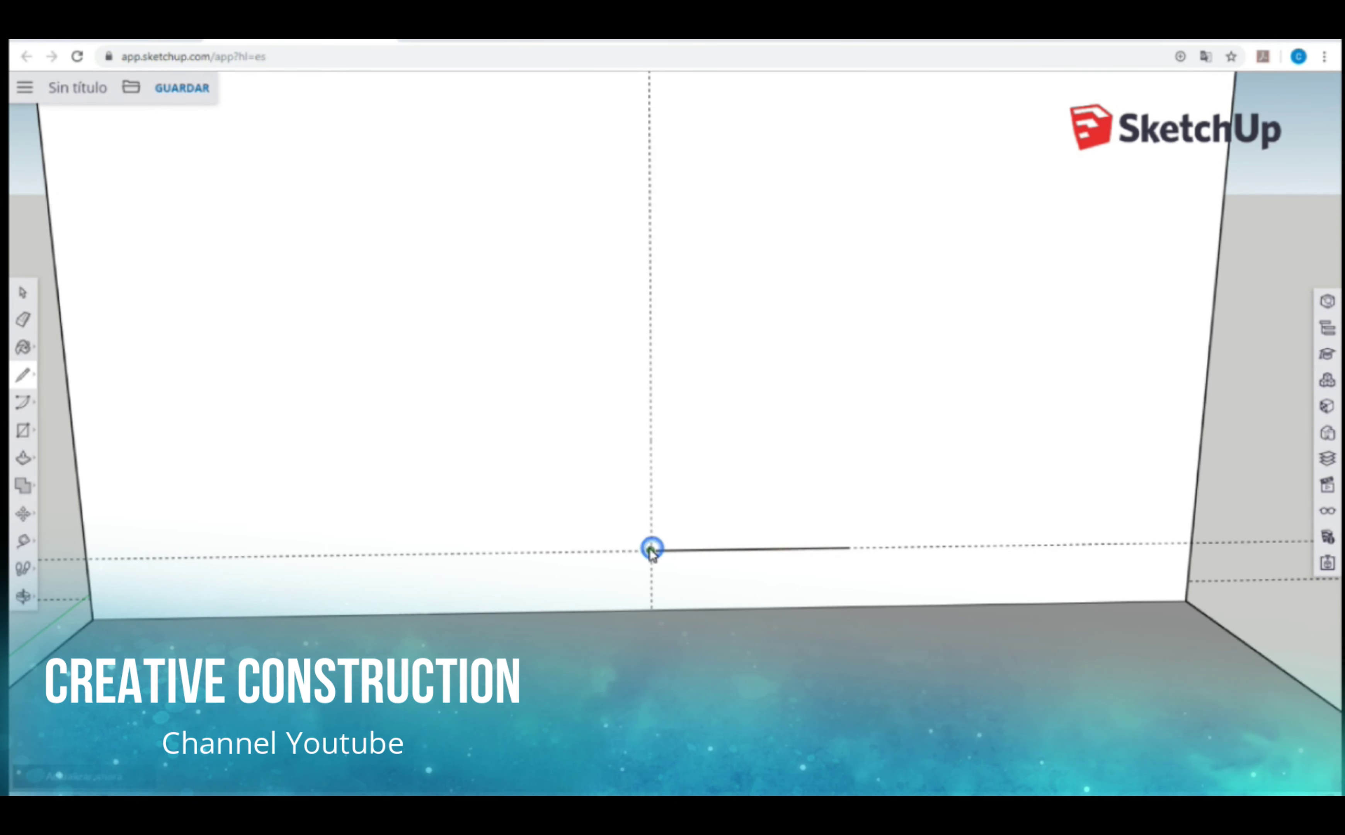
Step: Trace the unit's bottom edge and shelf strip from measured guides, erasing unwanted edges
{"action": "left_click", "coordinate": [450, 553]}
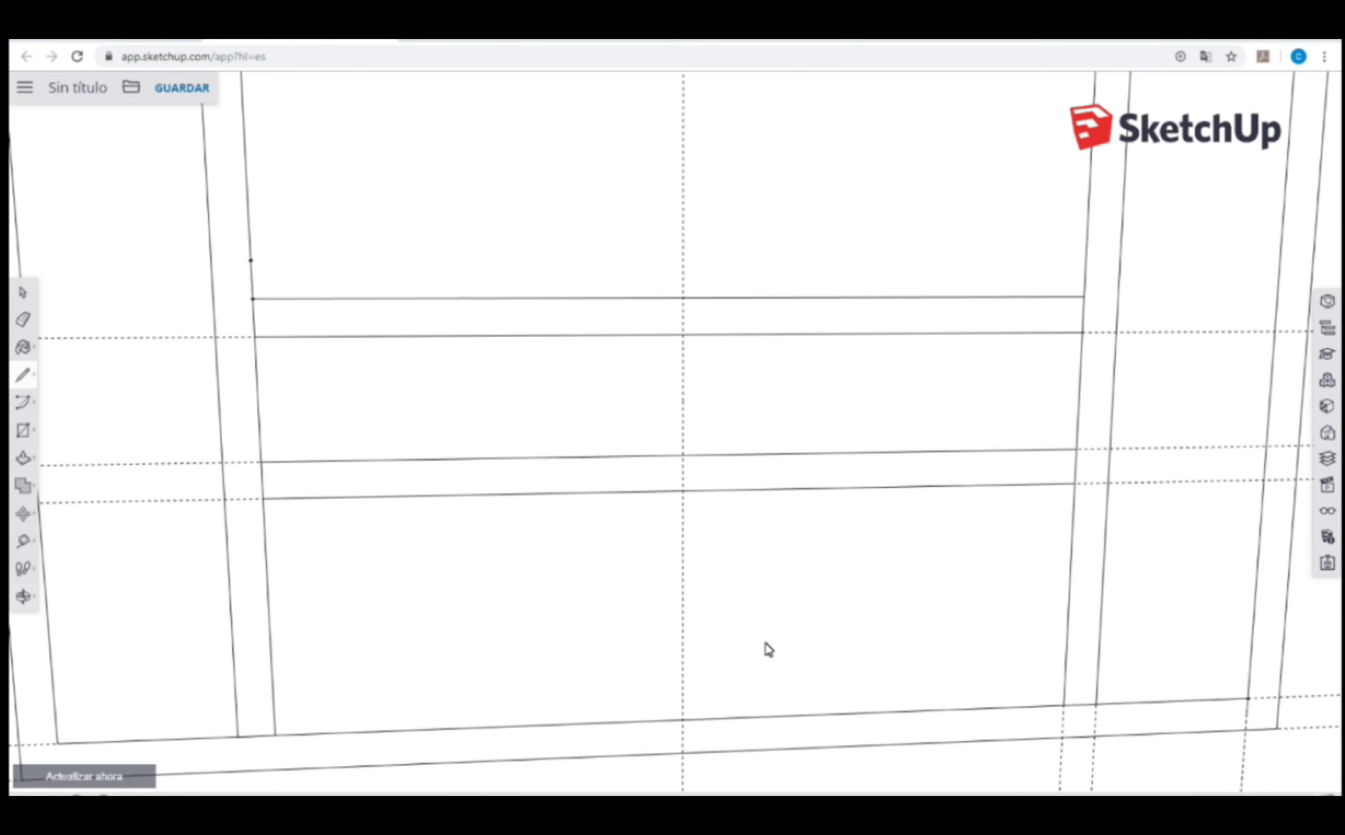
{"action": "key", "text": "t"}
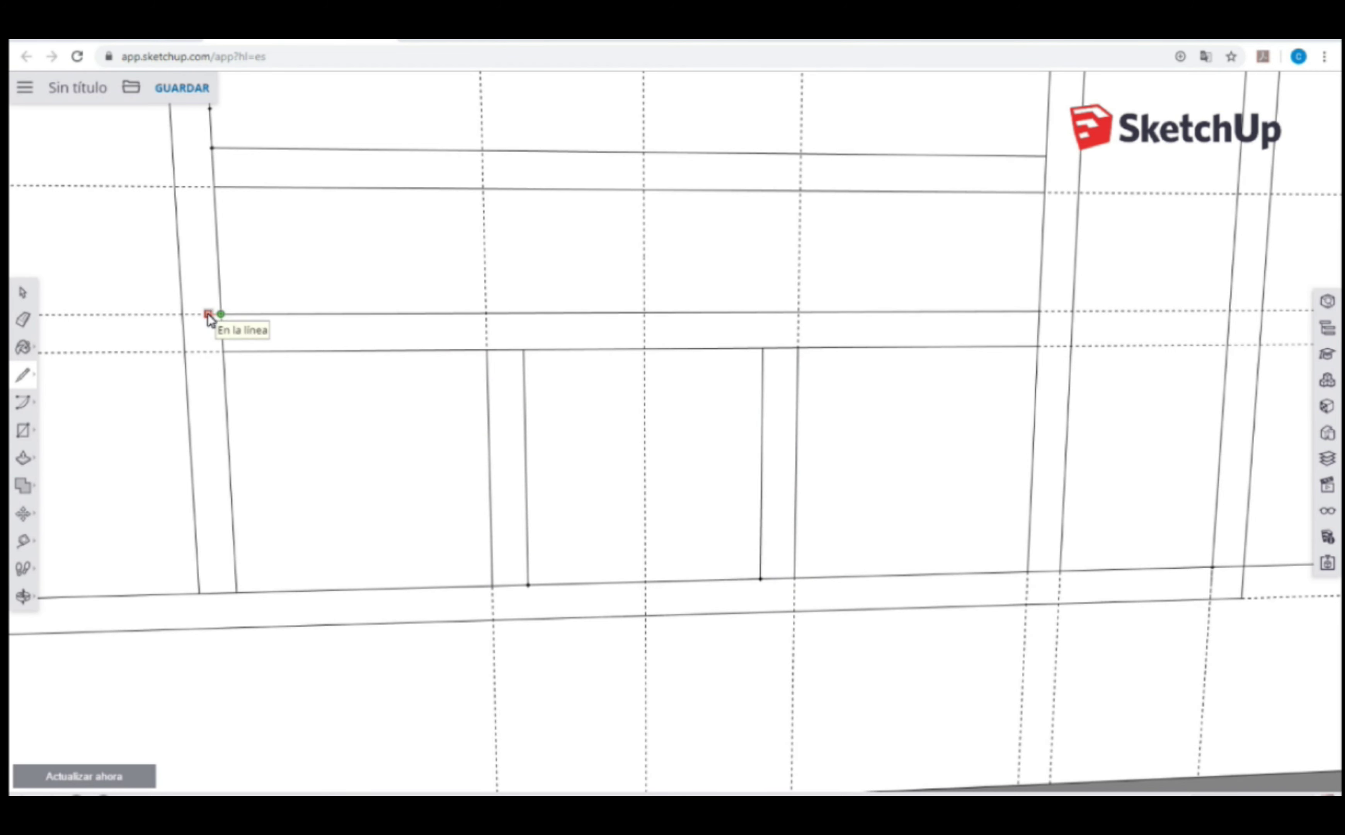
{"action": "left_click", "coordinate": [209, 352]}
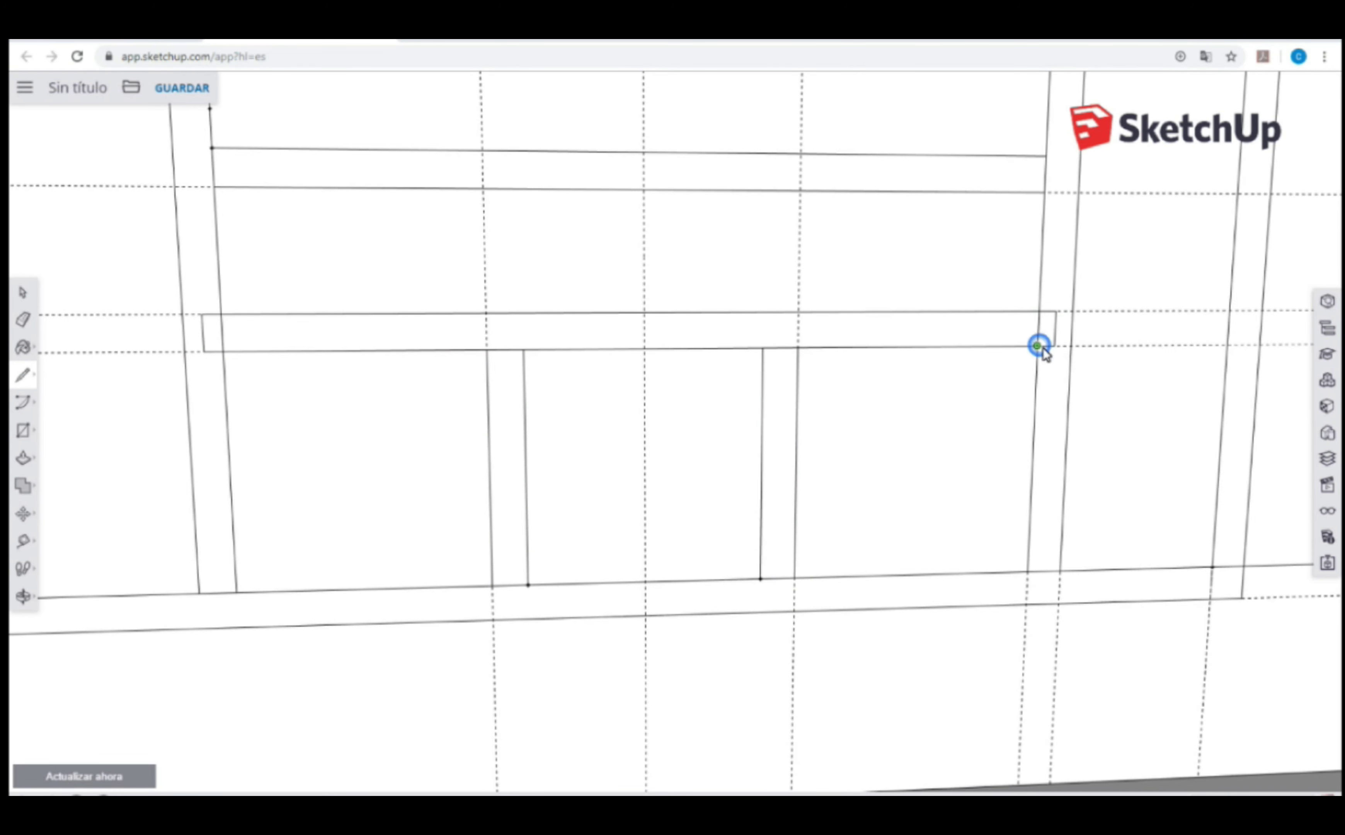
{"action": "key", "text": "e"}
{"action": "scroll", "coordinate": [508, 462], "scroll_direction": "down", "scroll_amount": 2}
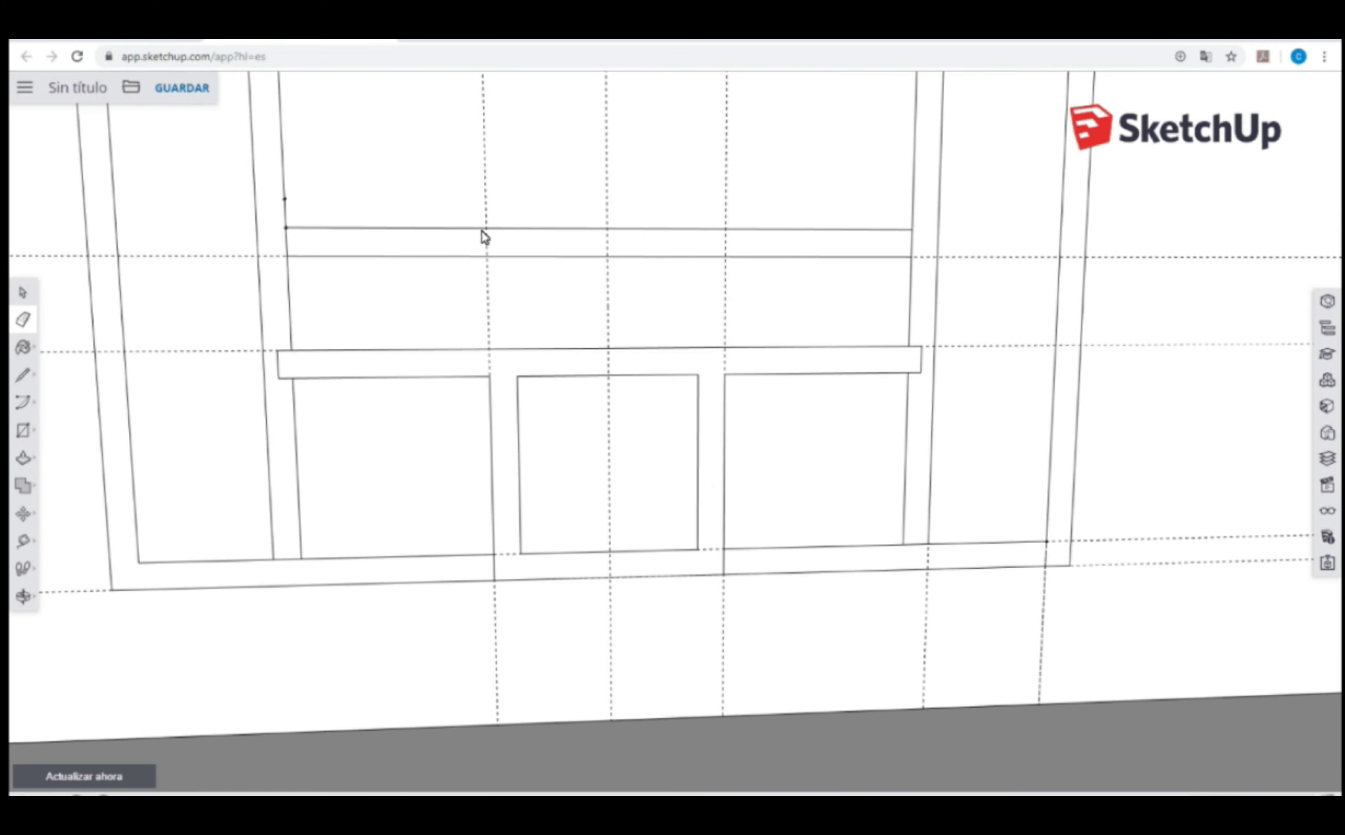
{"action": "scroll", "coordinate": [679, 393], "scroll_direction": "down", "scroll_amount": 3}
{"action": "key", "text": "l"}
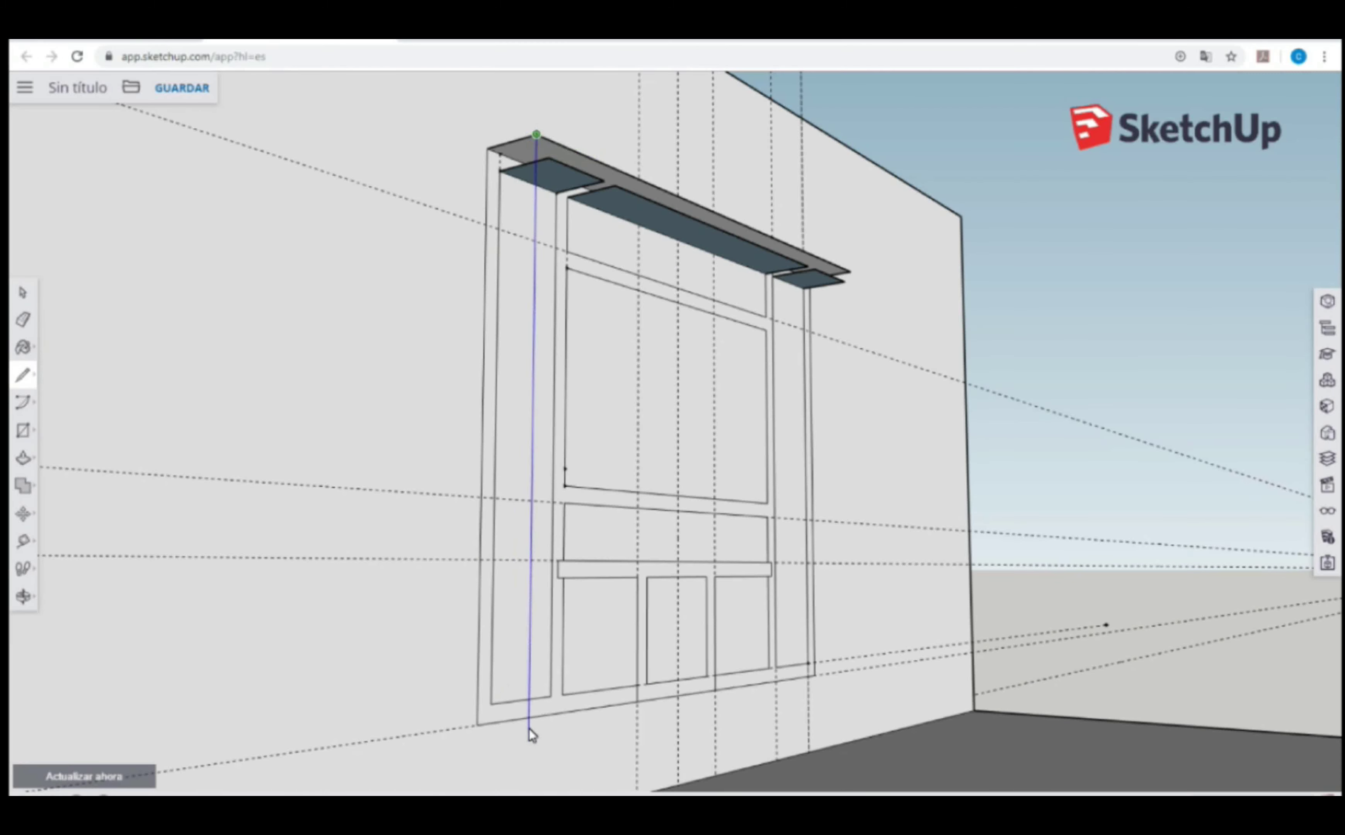
Step: Draw a new edge from the unit's bottom corner and zoom in on the frame
{"action": "left_click", "coordinate": [529, 729]}
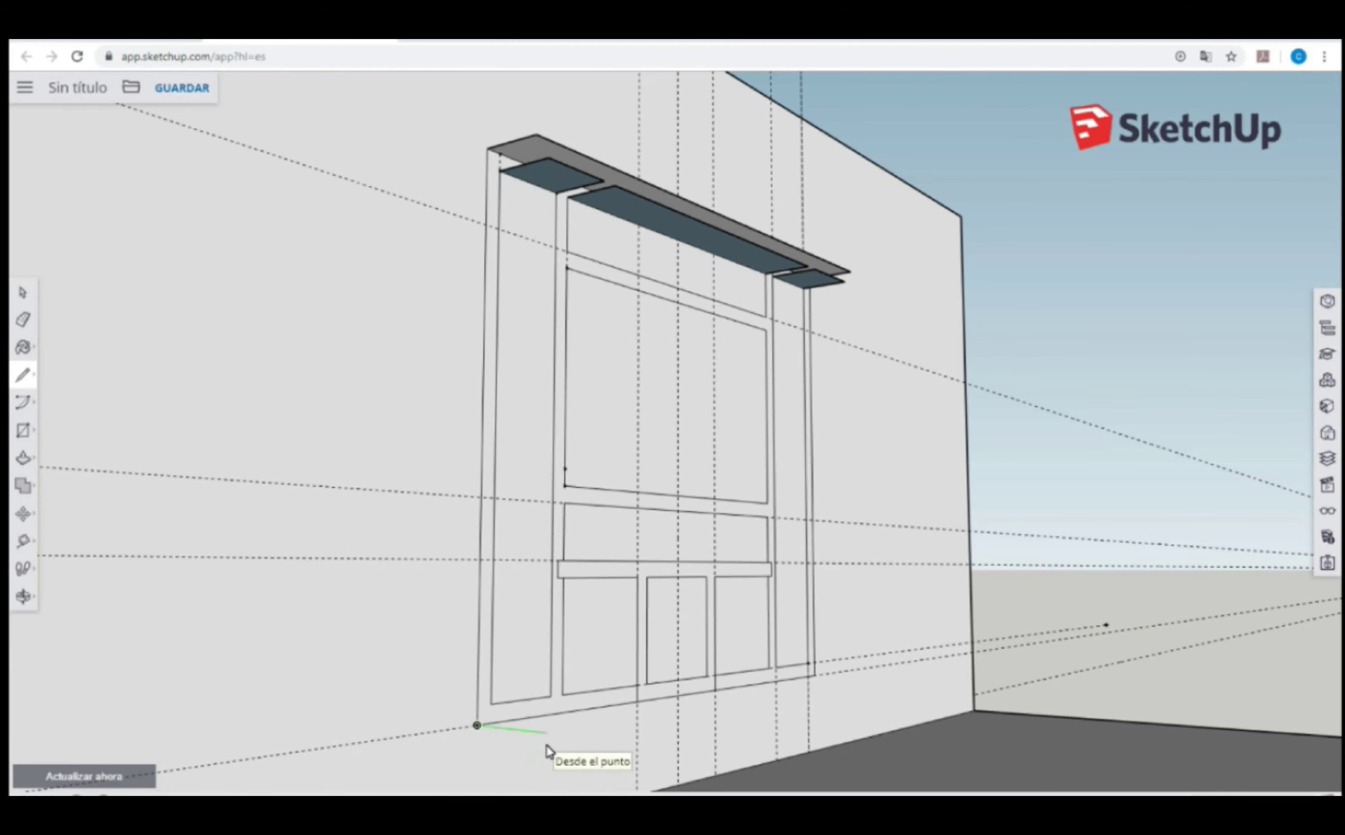
{"action": "left_click", "coordinate": [725, 701]}
{"action": "scroll", "coordinate": [742, 681], "scroll_direction": "up", "scroll_amount": 5}
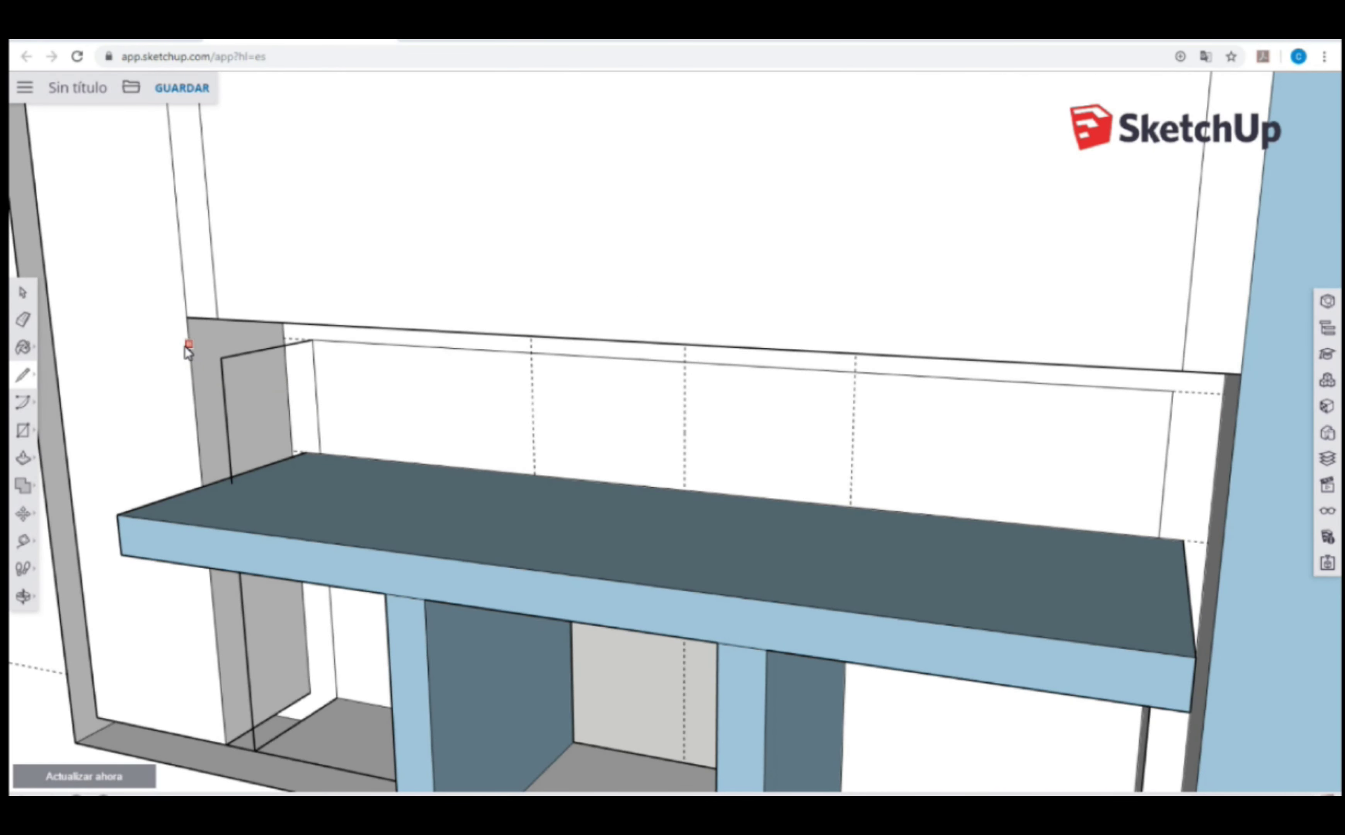
Step: Orbit around the left side of the floating console shelf
{"action": "middle_click_drag", "start_coordinate": [188, 352], "coordinate": [907, 402]}
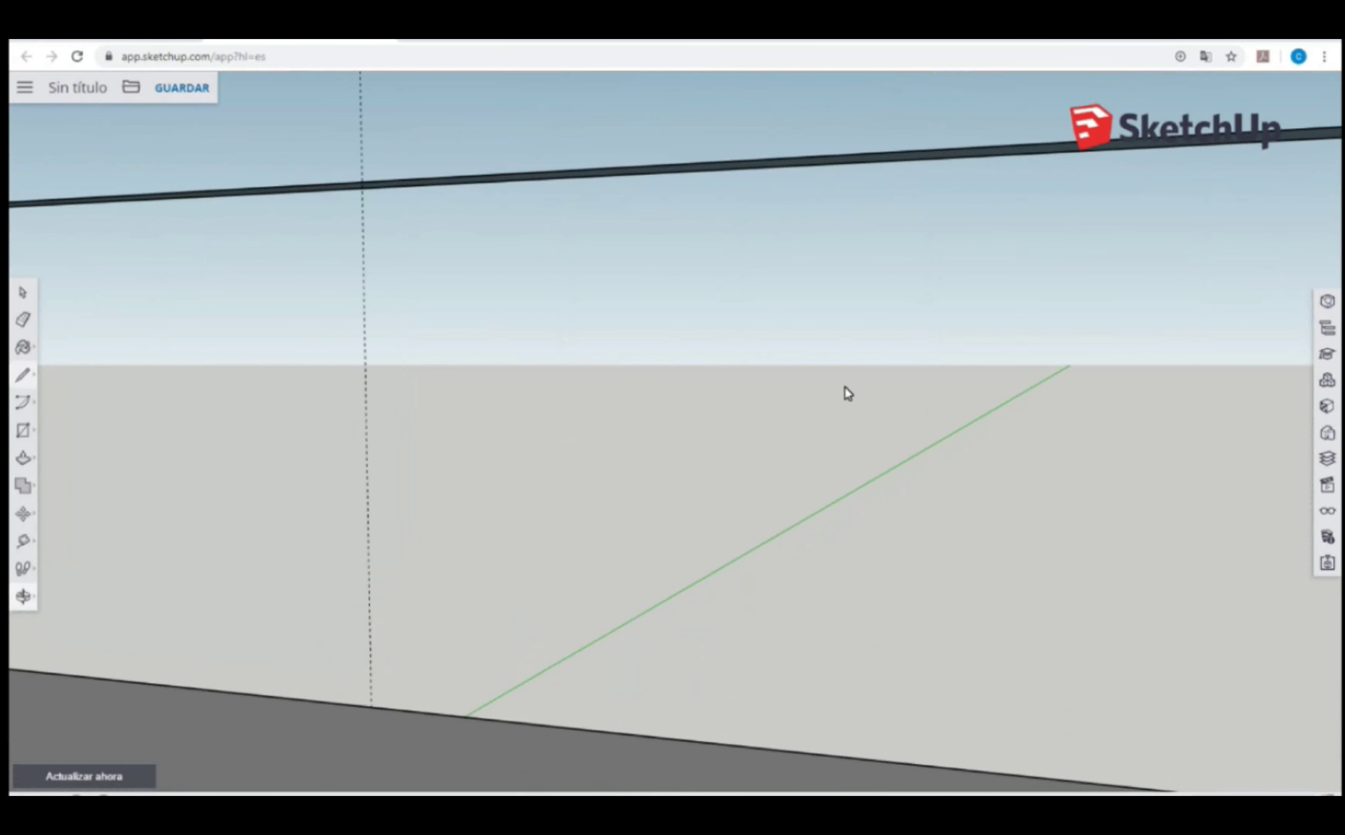
Step: Orbit out across the ground and back until the whole wall unit is framed
{"action": "middle_click_drag", "start_coordinate": [848, 393], "coordinate": [18, 198]}
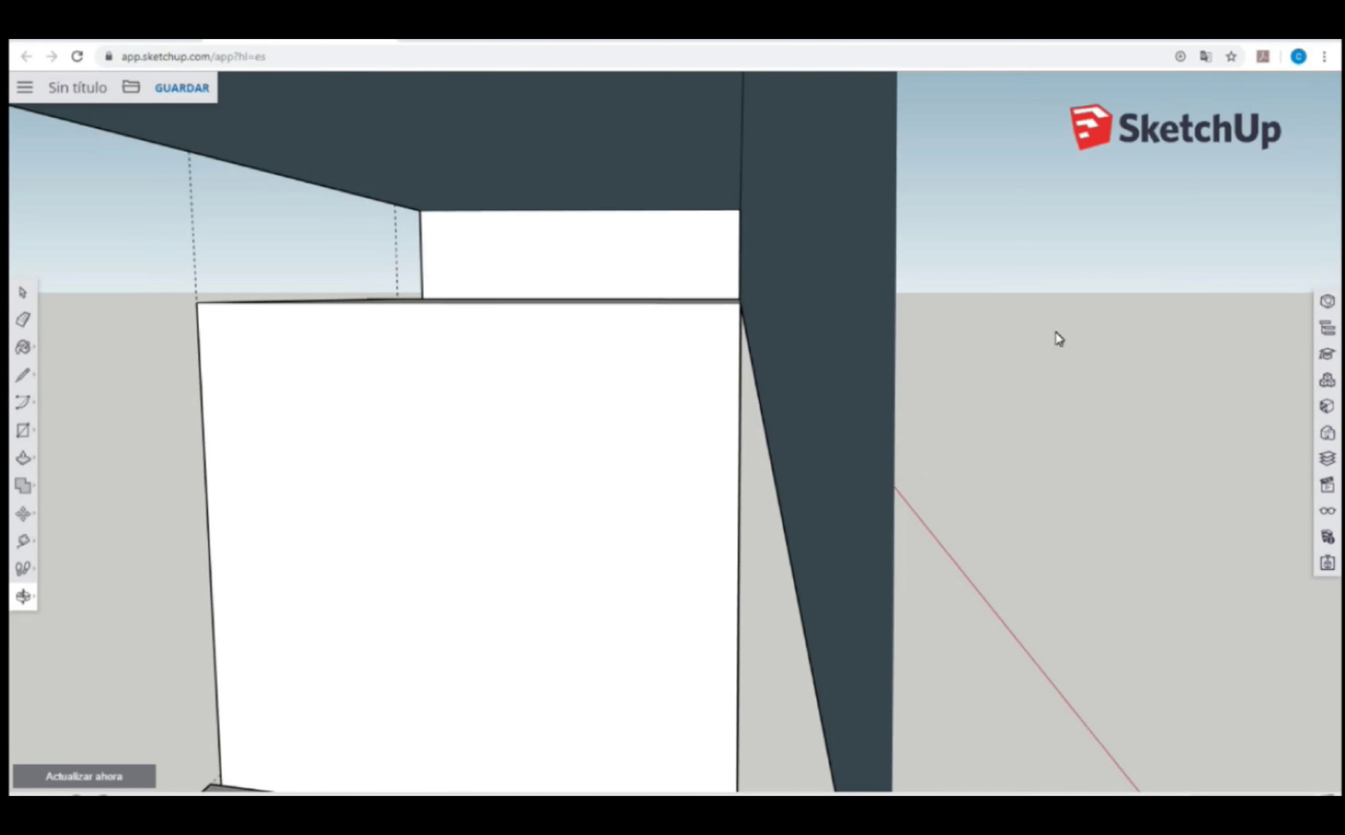
{"action": "middle_click_drag", "start_coordinate": [1056, 332], "coordinate": [367, 274]}
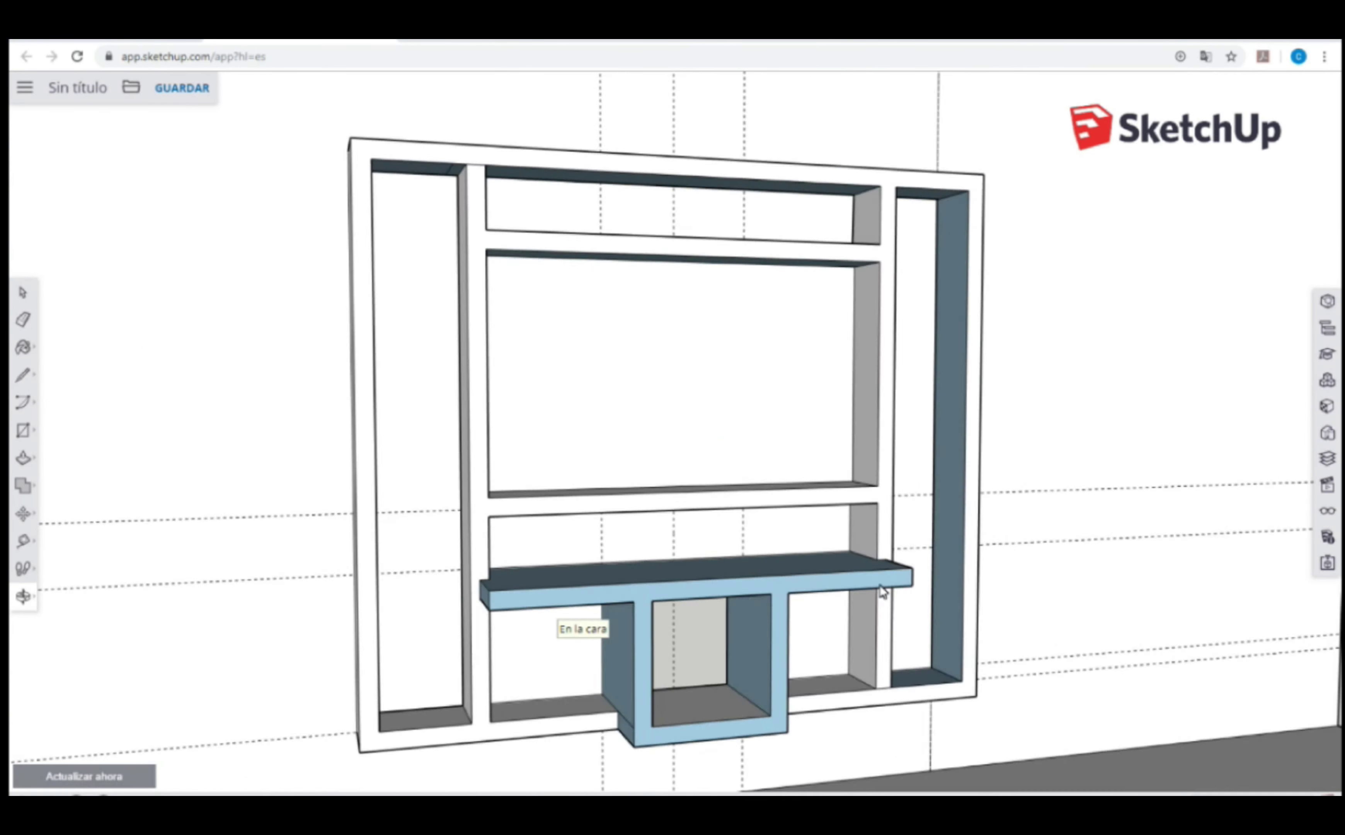
Step: Preview a photographic modelling style, then revert the model to the Default Style
{"action": "left_click", "coordinate": [1327, 433]}
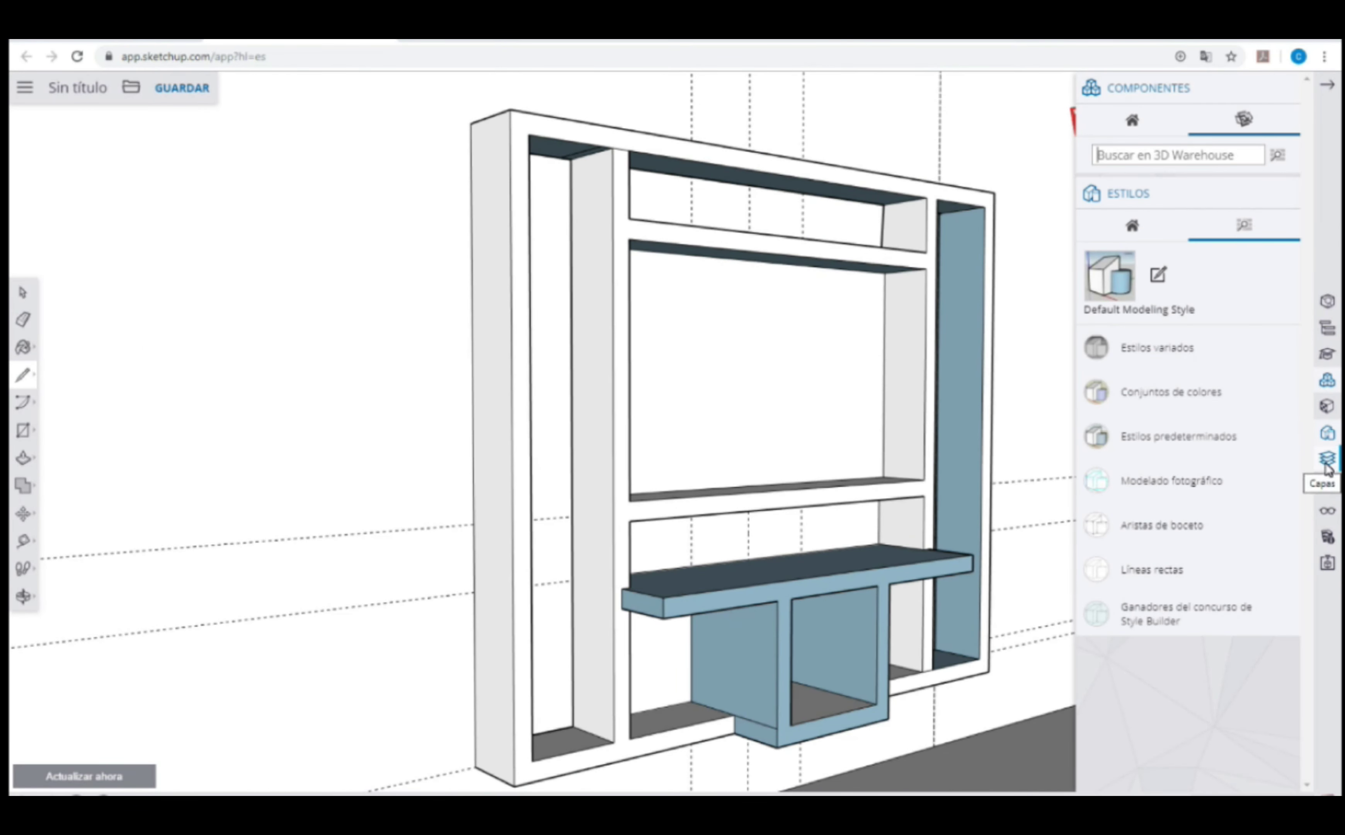
{"action": "left_click", "coordinate": [1327, 406]}
{"action": "left_click", "coordinate": [1160, 684]}
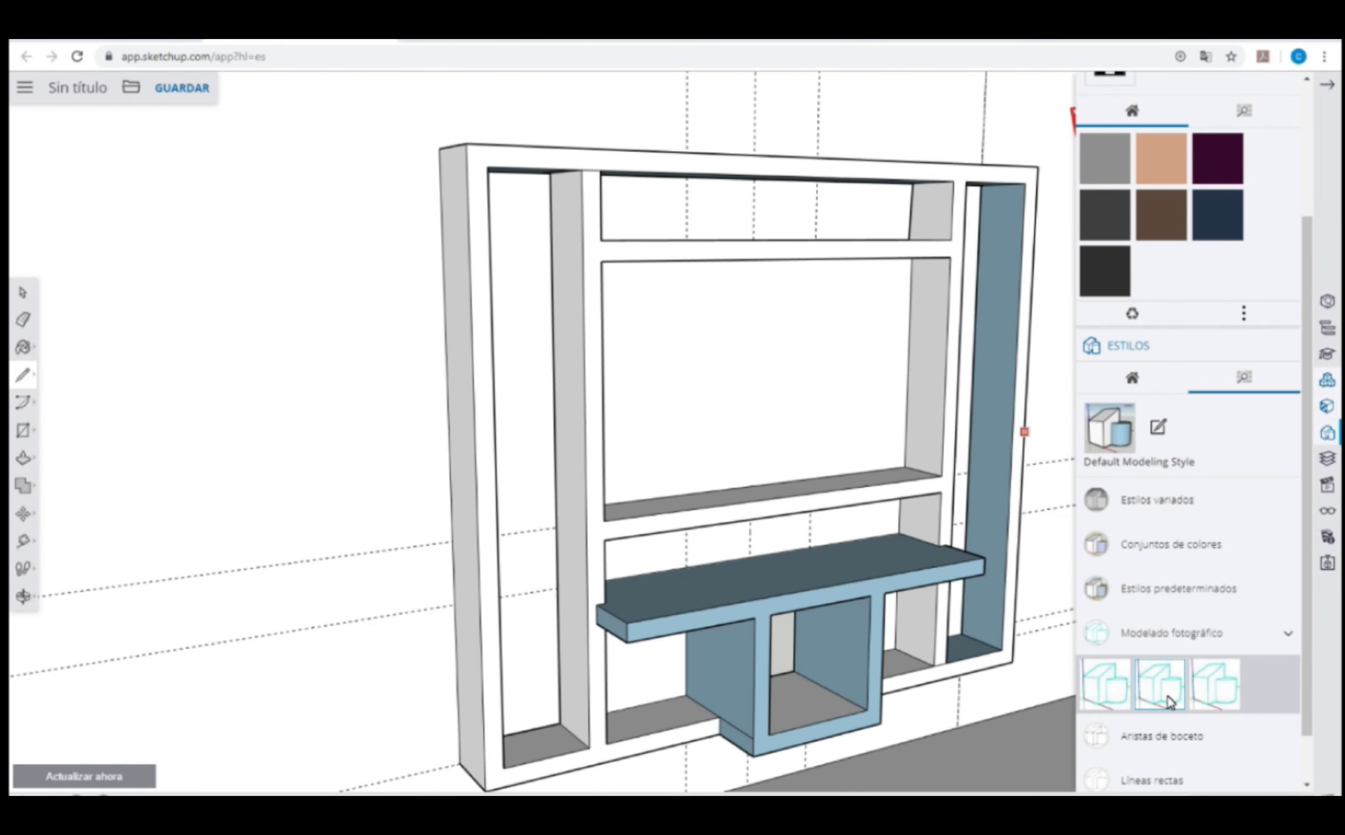
{"action": "left_click", "coordinate": [1281, 563]}
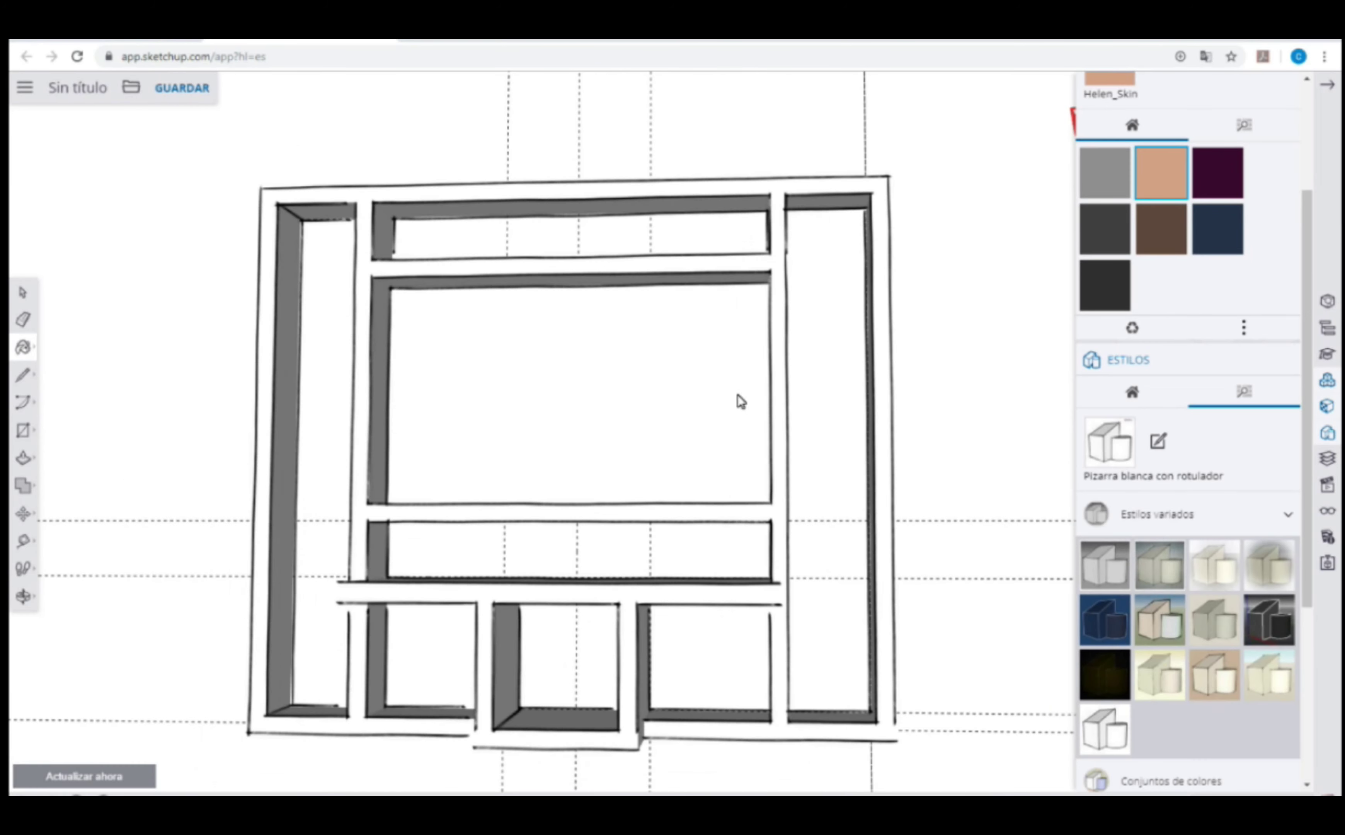
{"action": "left_click", "coordinate": [1183, 516]}
{"action": "left_click", "coordinate": [1112, 662]}
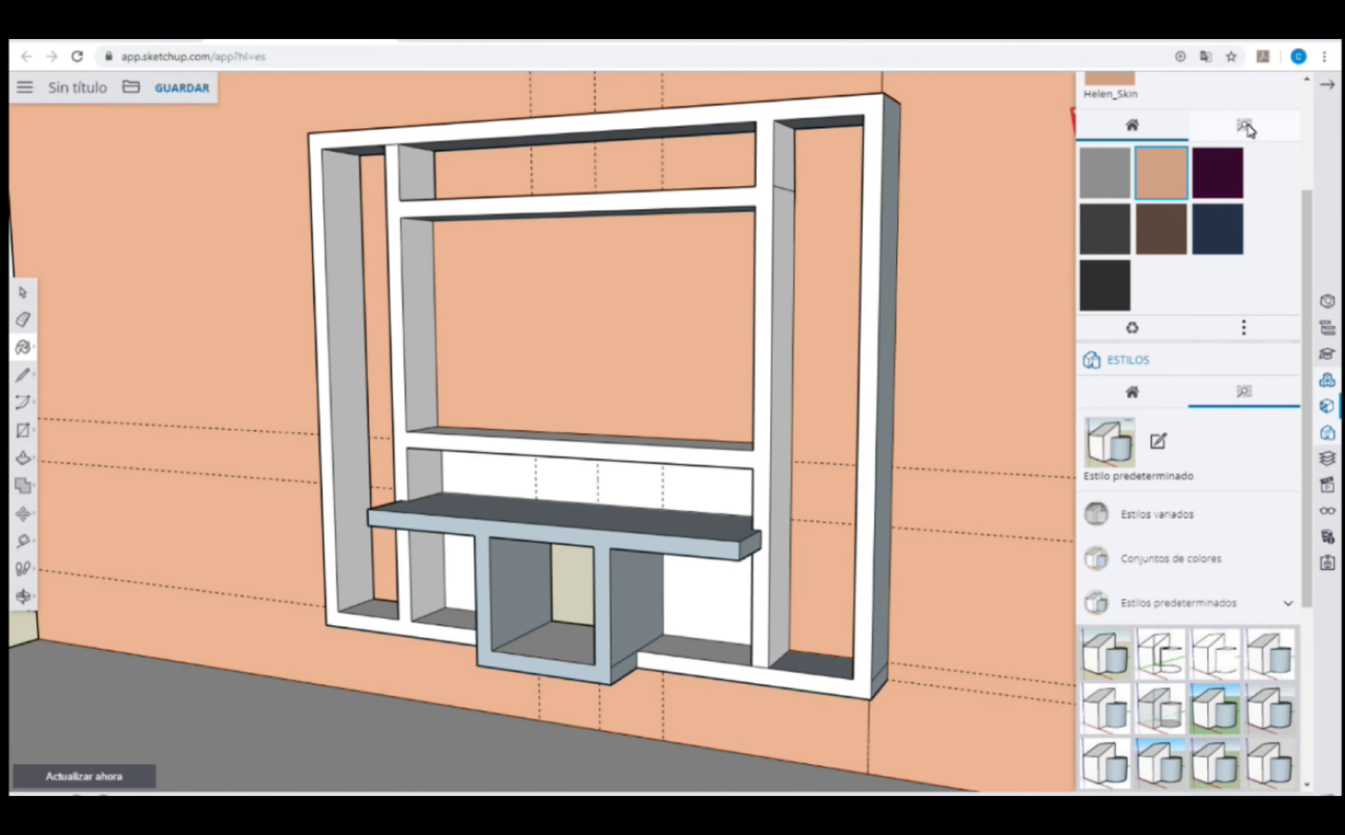
Step: Paint the back panel white, then apply a wood texture to the back panels and wall
{"action": "left_click", "coordinate": [588, 371]}
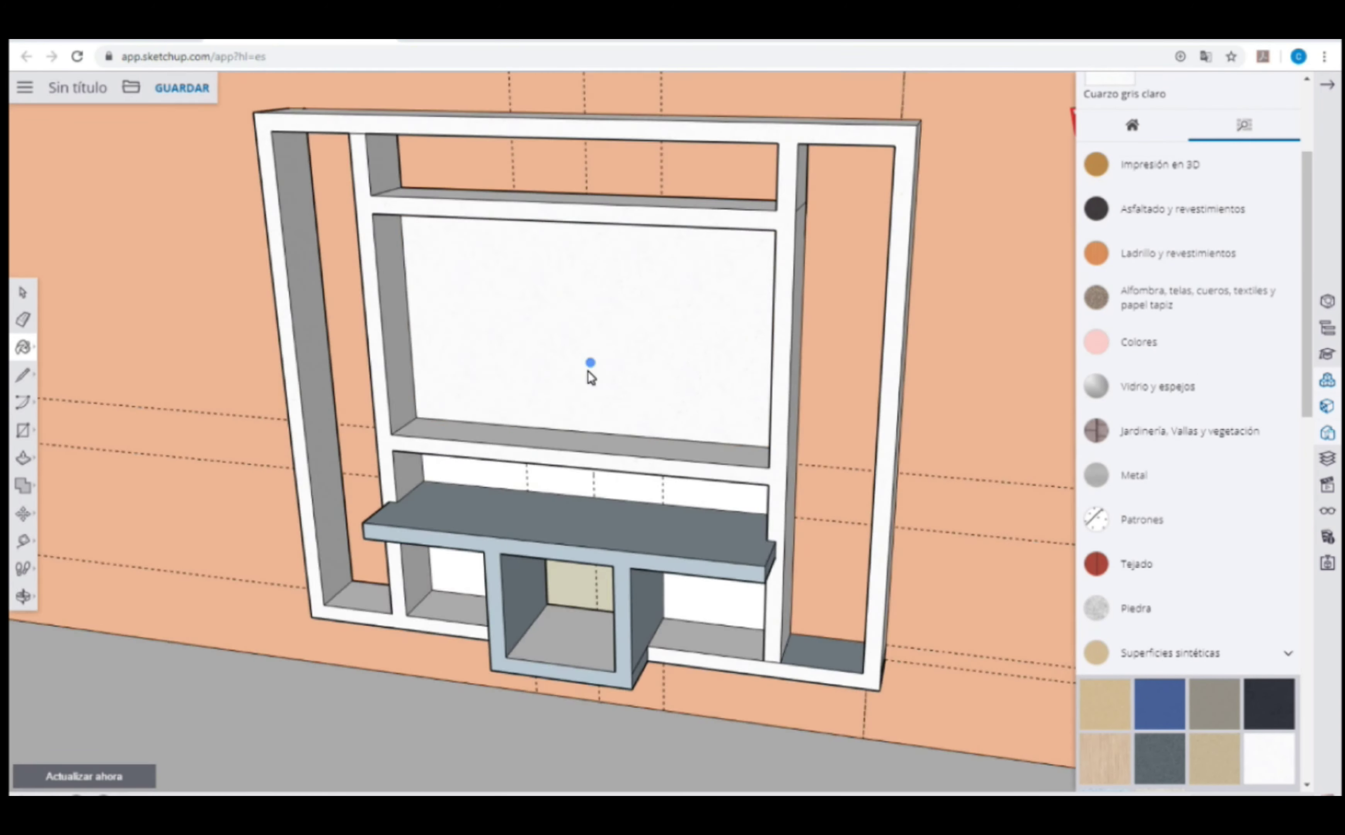
{"action": "mouse_move", "coordinate": [587, 371]}
{"action": "middle_mouse_down"}
{"action": "mouse_move", "coordinate": [457, 667]}
{"action": "mouse_move", "coordinate": [893, 684]}
{"action": "middle_mouse_up"}
{"action": "scroll", "coordinate": [1228, 586], "scroll_direction": "down", "scroll_amount": 6}
{"action": "left_click", "coordinate": [1228, 600]}
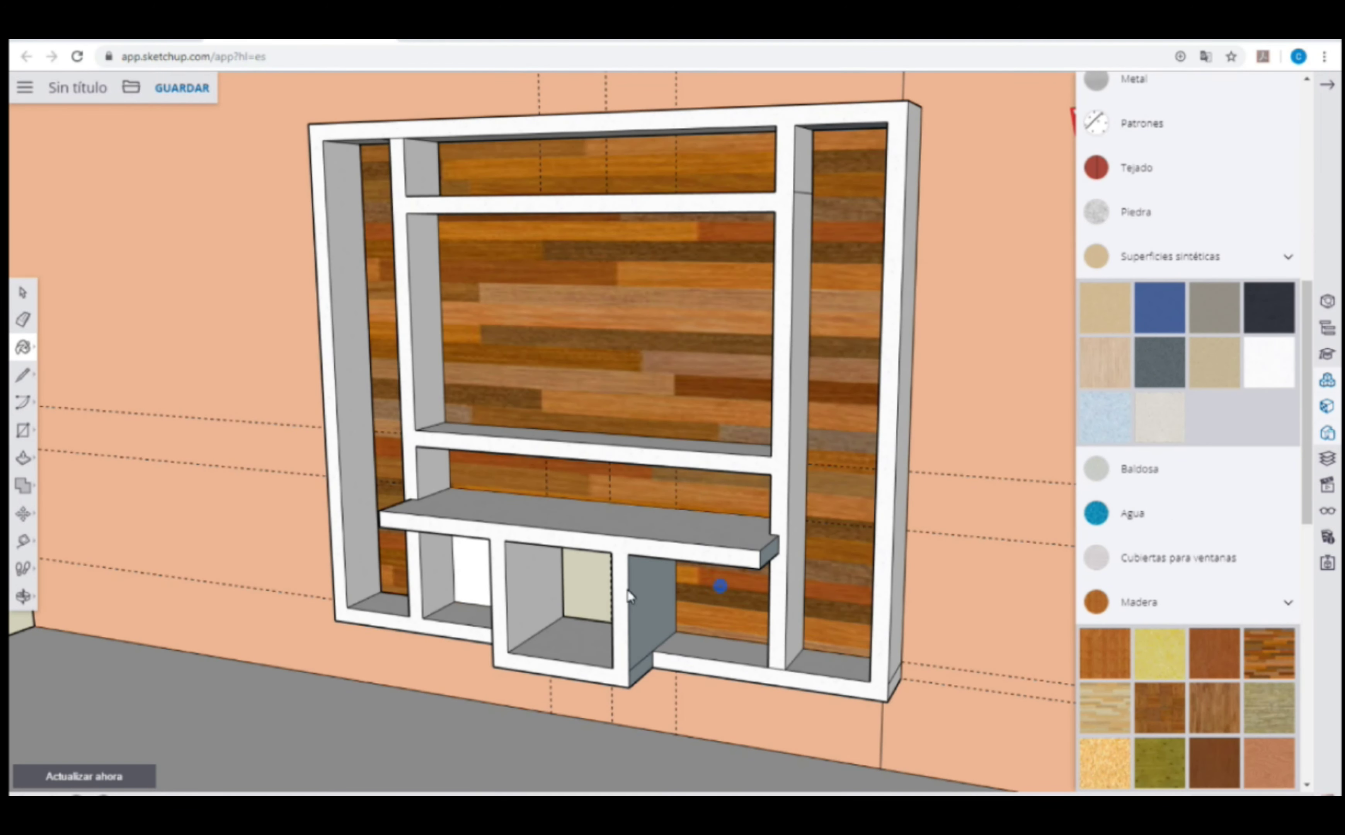
{"action": "scroll", "coordinate": [1187, 497], "scroll_direction": "down", "scroll_amount": 3}
{"action": "left_click", "coordinate": [801, 401]}
{"action": "middle_click_drag", "start_coordinate": [800, 401], "coordinate": [436, 570]}
{"action": "scroll", "coordinate": [437, 569], "scroll_direction": "up", "scroll_amount": 5}
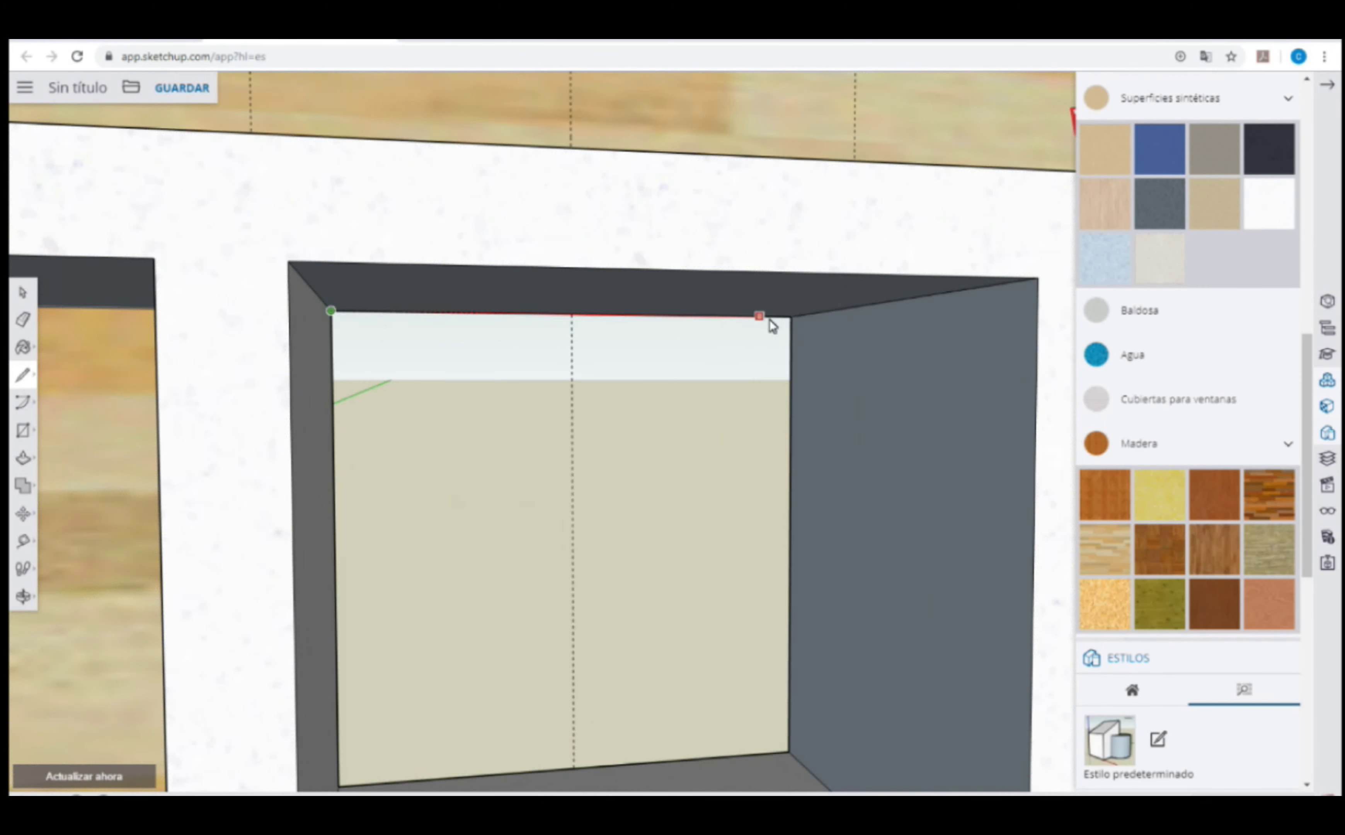
{"action": "scroll", "coordinate": [641, 369], "scroll_direction": "down", "scroll_amount": 5}
{"action": "scroll", "coordinate": [642, 369], "scroll_direction": "down", "scroll_amount": 2}
{"action": "left_click", "coordinate": [1027, 472]}
Step: Paint the back panels with a carpet texture from the textiles materials
{"action": "scroll", "coordinate": [1187, 331], "scroll_direction": "up", "scroll_amount": 5}
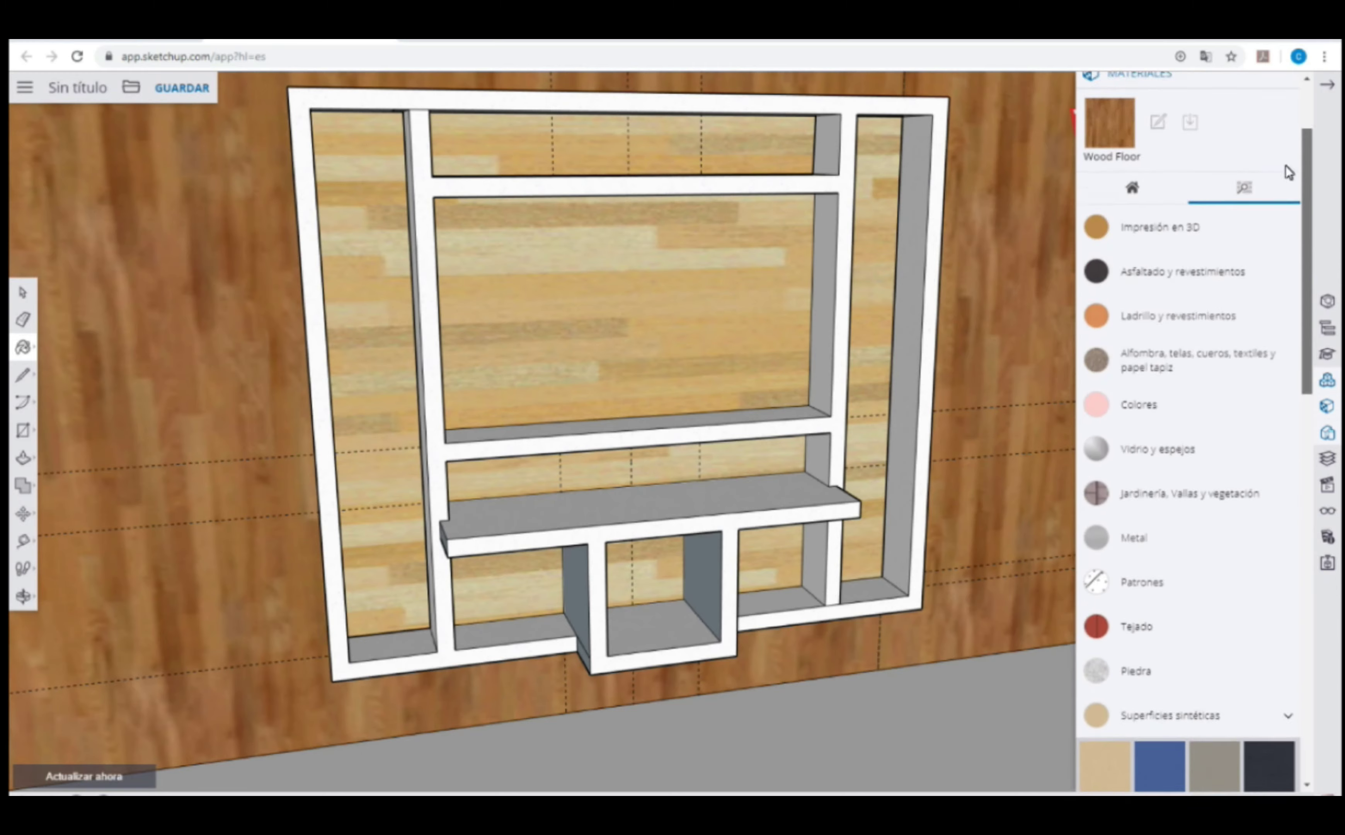
{"action": "left_click", "coordinate": [1176, 438]}
{"action": "left_click", "coordinate": [1111, 466]}
{"action": "left_click", "coordinate": [624, 309]}
Step: Give the upper back panels a brown stone texture and orbit to a new angle
{"action": "scroll", "coordinate": [1174, 621], "scroll_direction": "down", "scroll_amount": 3}
{"action": "left_click", "coordinate": [1136, 656]}
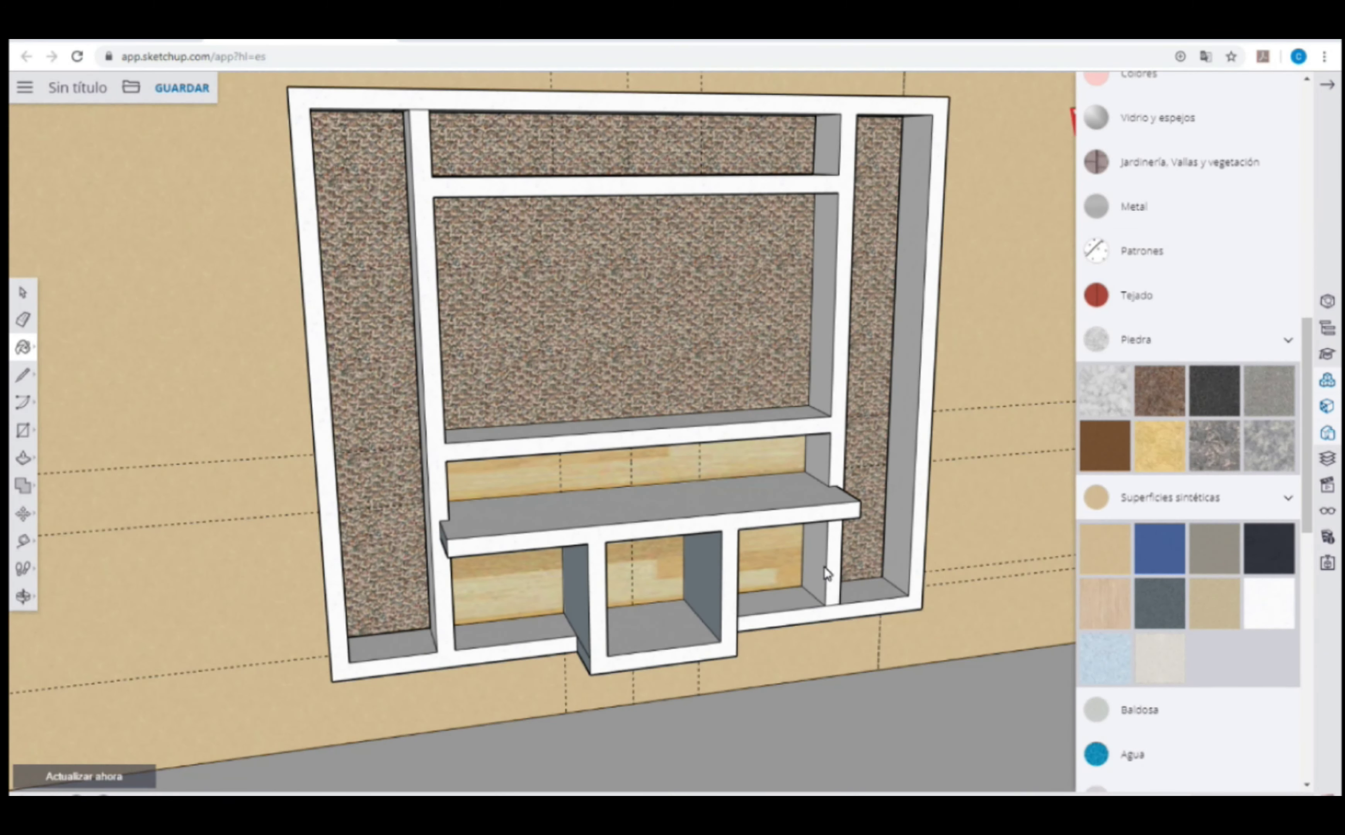
{"action": "left_click", "coordinate": [1159, 390]}
{"action": "left_click", "coordinate": [805, 552]}
{"action": "mouse_move", "coordinate": [805, 553]}
{"action": "middle_mouse_down"}
{"action": "mouse_move", "coordinate": [693, 394]}
{"action": "mouse_move", "coordinate": [794, 297]}
{"action": "middle_mouse_up"}
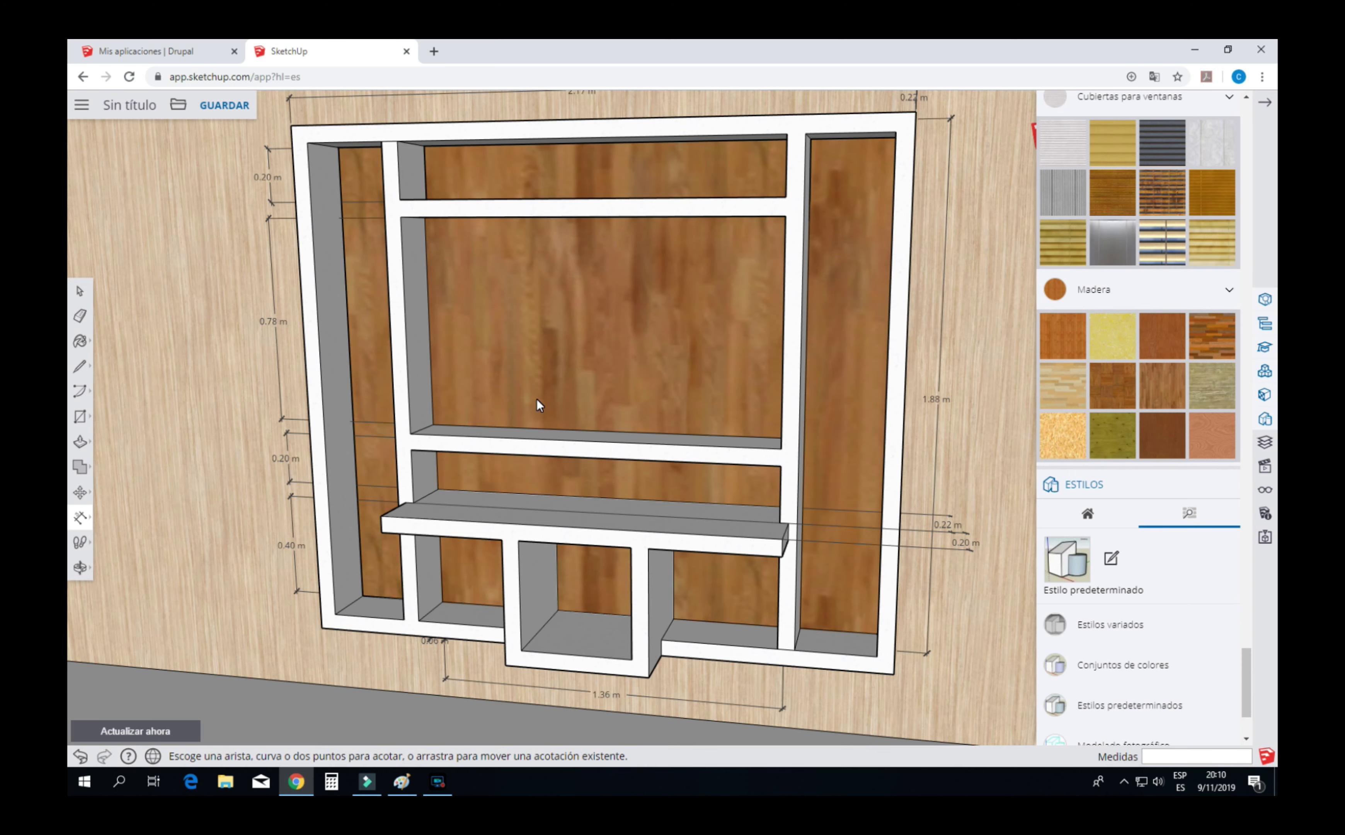
Step: Orbit the finished unit slightly and shrink the browser page to review it
{"action": "middle_click_drag", "start_coordinate": [537, 398], "coordinate": [622, 374]}
{"action": "key", "text": "ctrl+minus"}
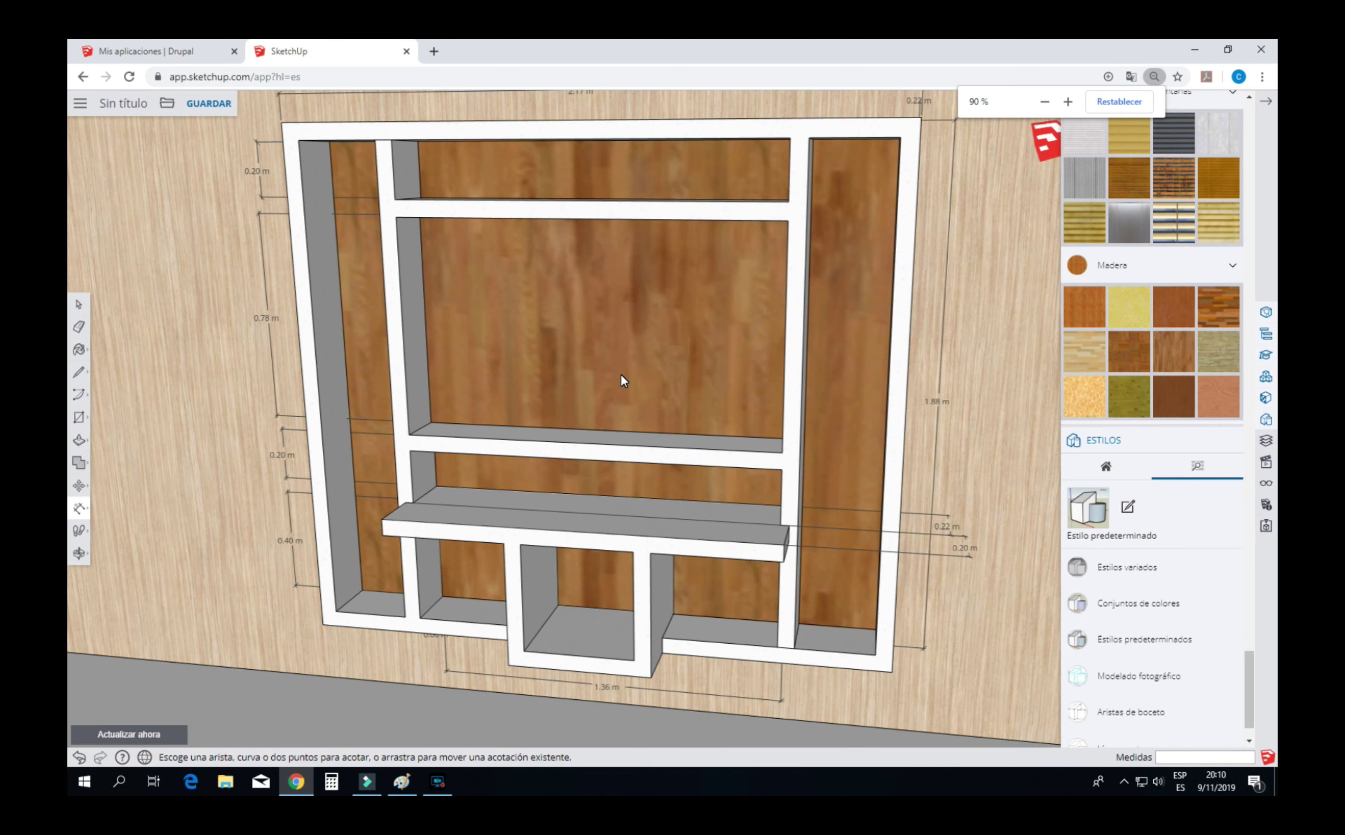
{"action": "scroll", "coordinate": [621, 375], "scroll_direction": "up", "scroll_amount": 1}
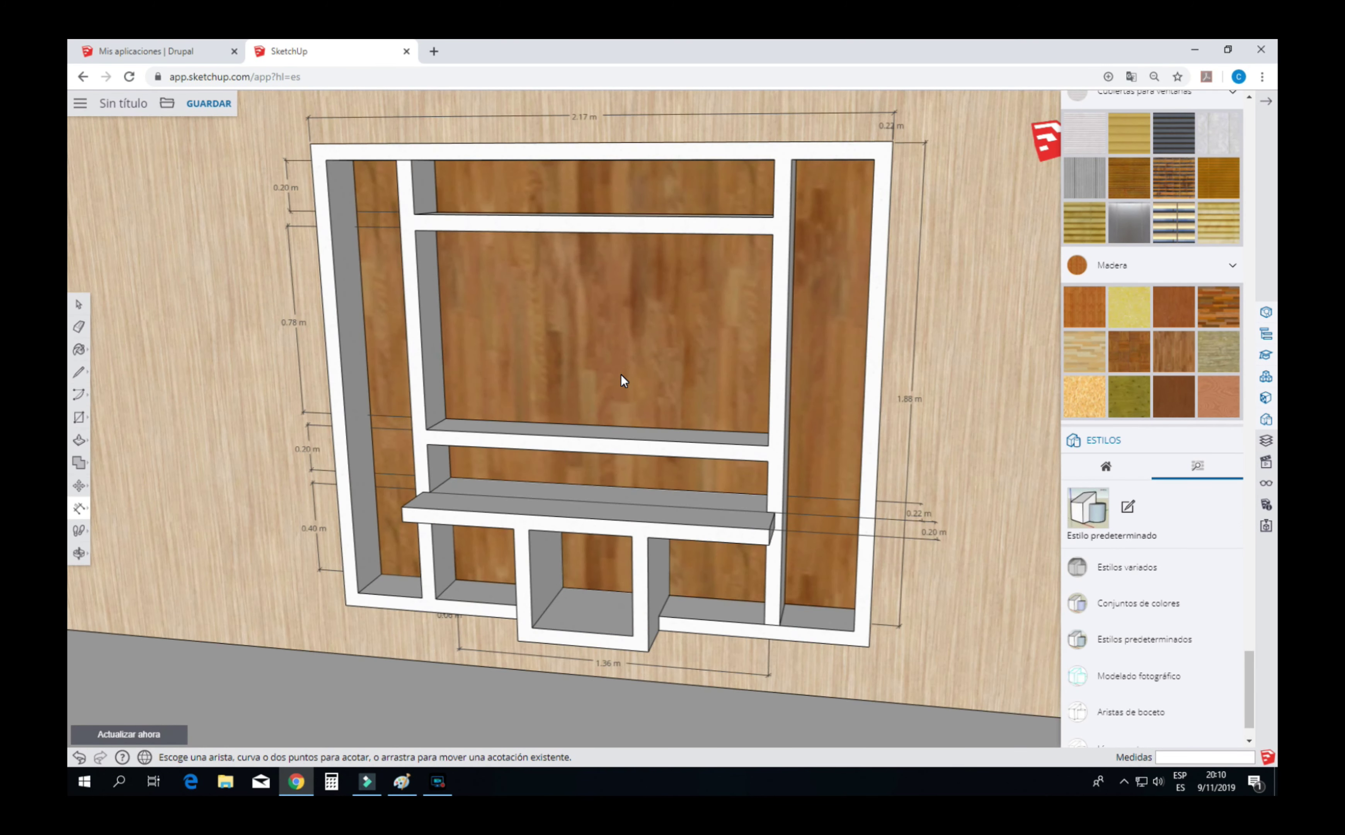